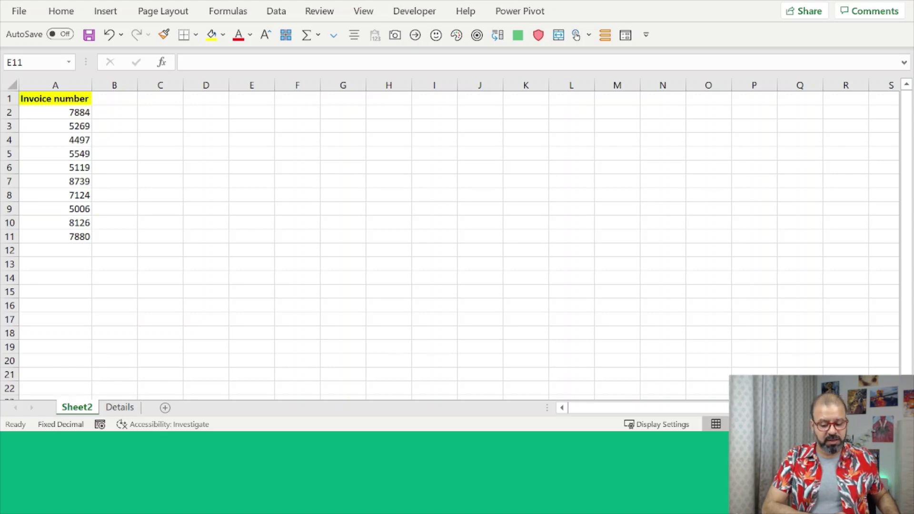
# Examine the invoice number and payable amount columns on the Details sheet, and return to Sheet2
pyautogui.click(128, 408)
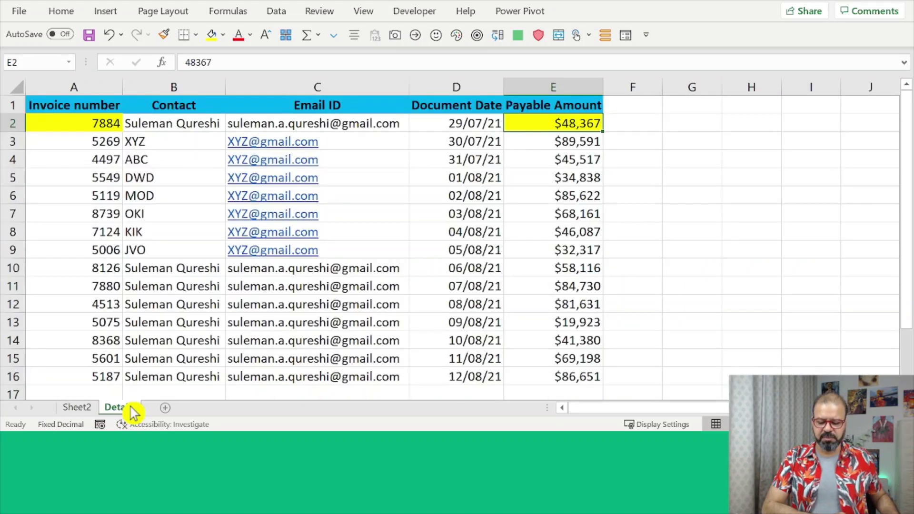
pyautogui.click(99, 124)
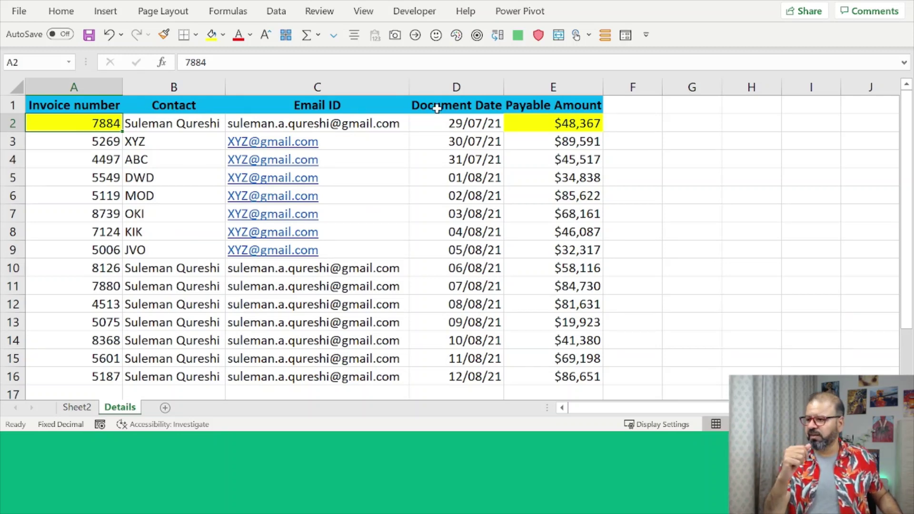
pyautogui.click(583, 127)
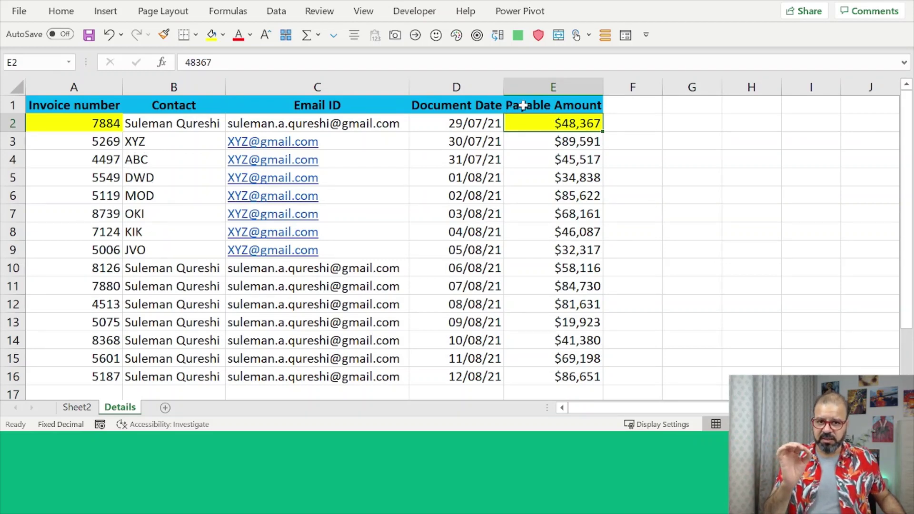
pyautogui.click(72, 126)
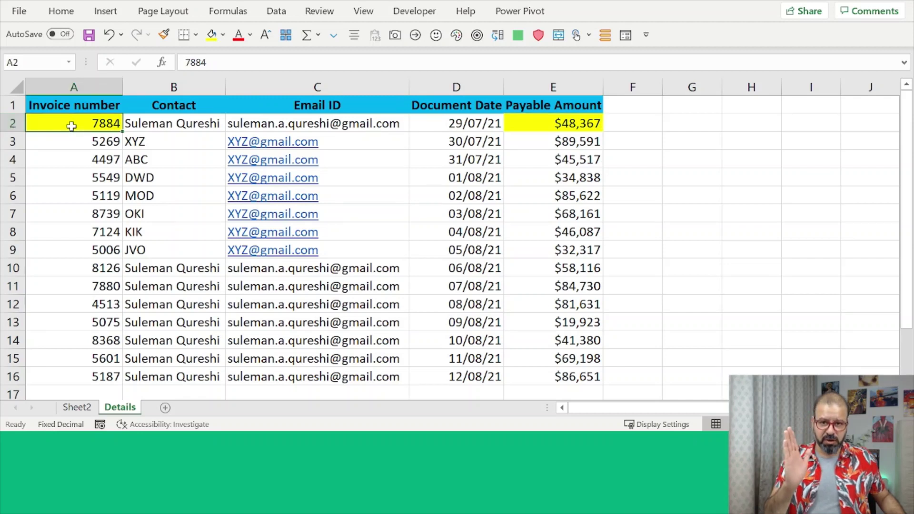
pyautogui.click(566, 122)
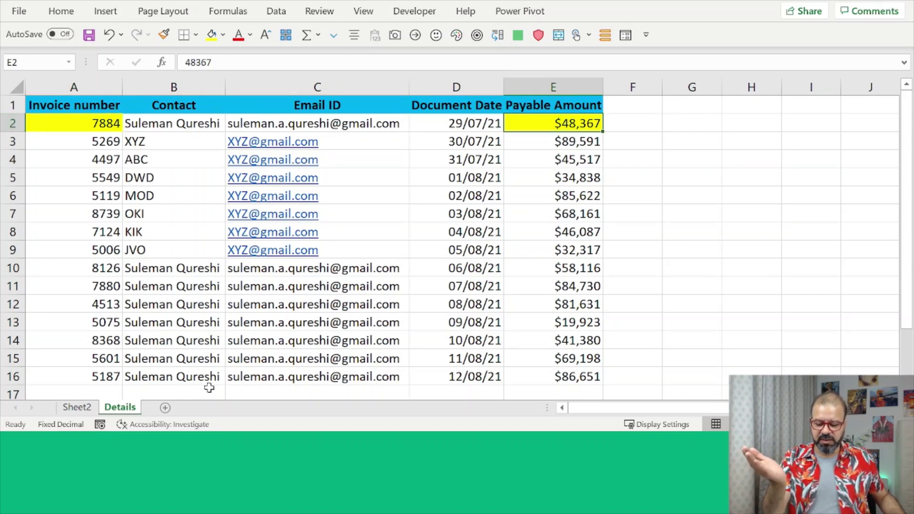
pyautogui.click(90, 409)
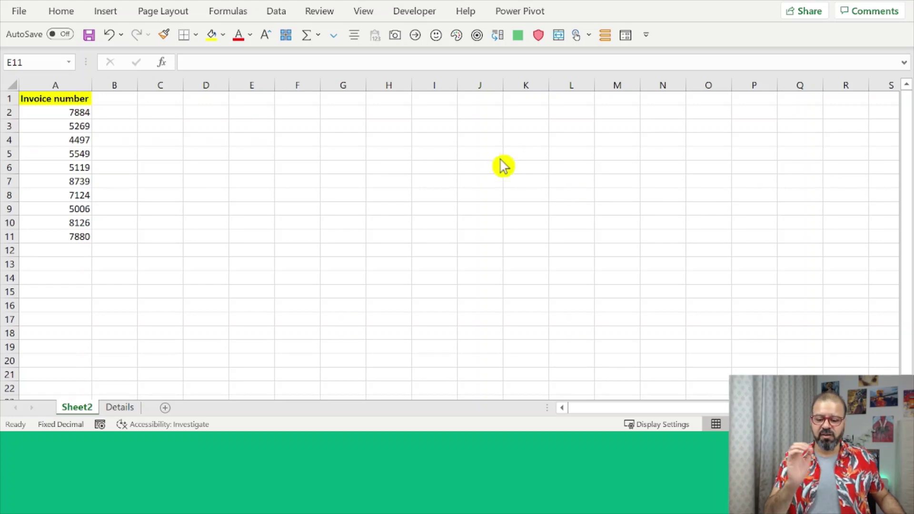
pyautogui.click(420, 173)
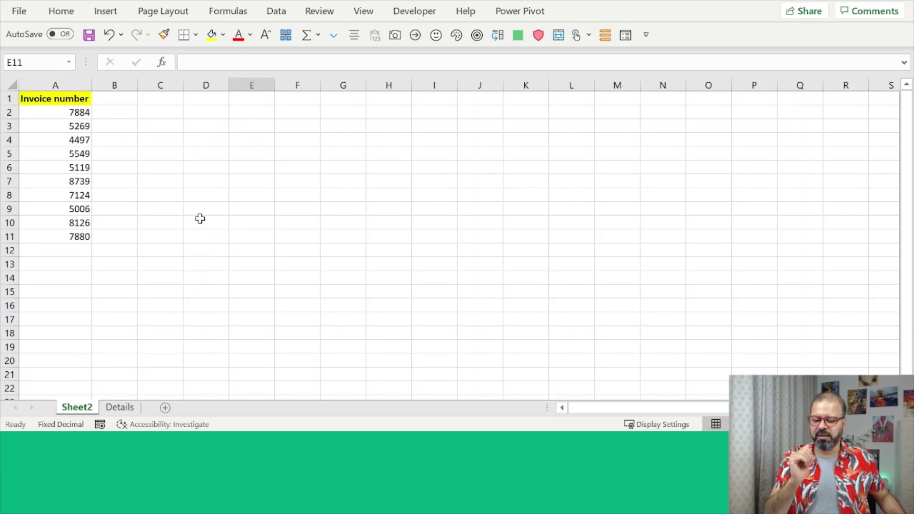
pyautogui.click(225, 167)
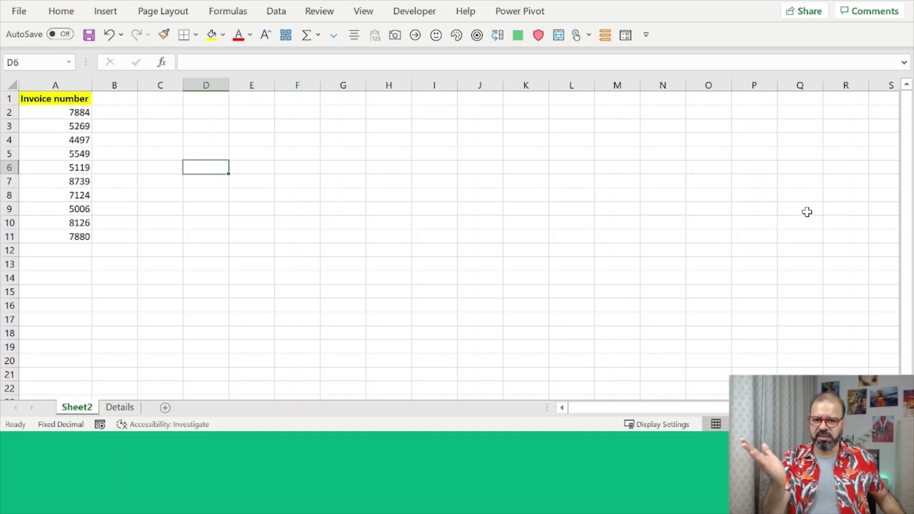
# Add the header "Invoice Value" in B1 of Sheet2 and fit column B's width to it
pyautogui.click(112, 98)
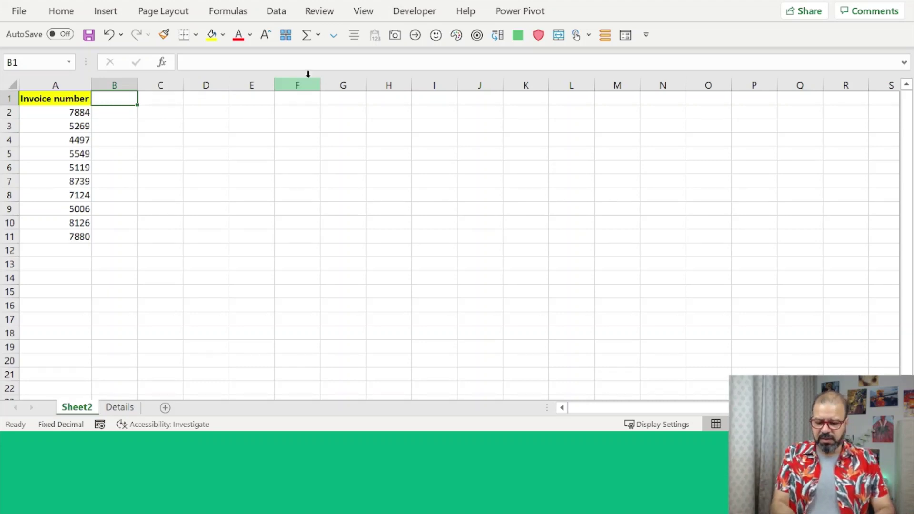
pyautogui.write('Invoice Value')
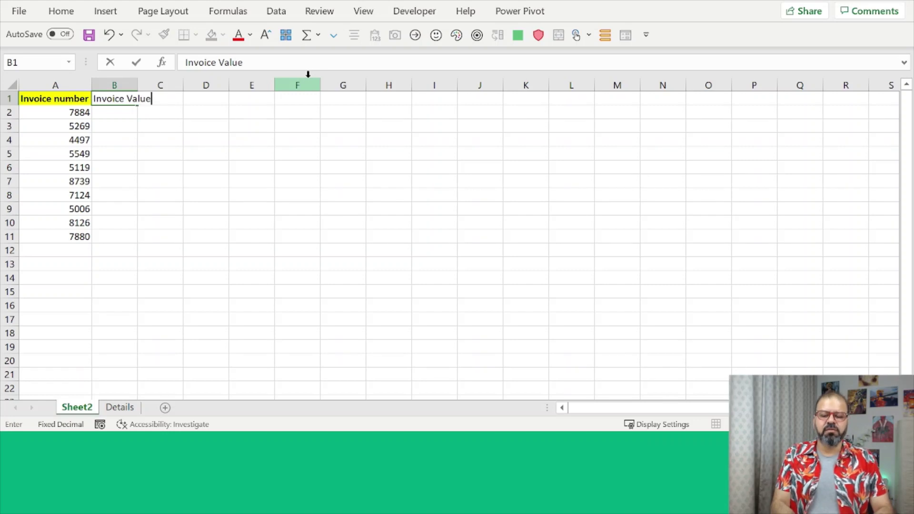
pyautogui.press('Return')
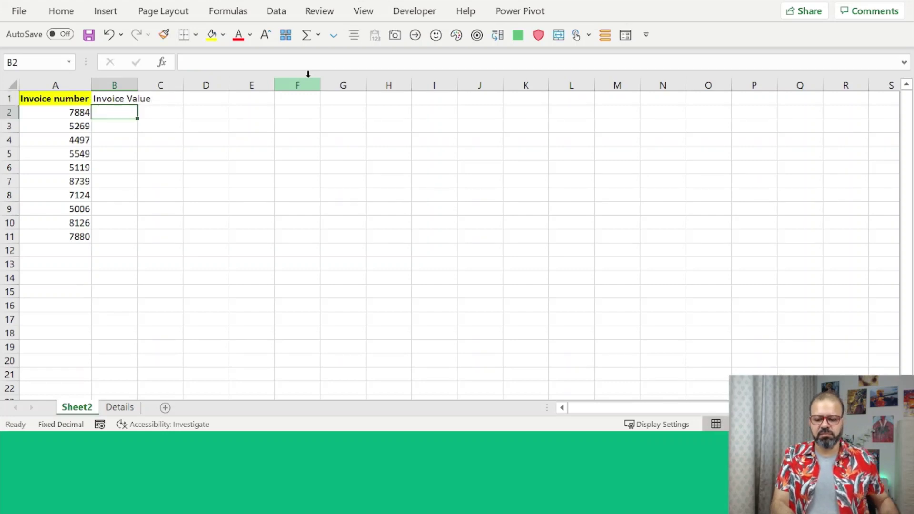
pyautogui.doubleClick(138, 87)
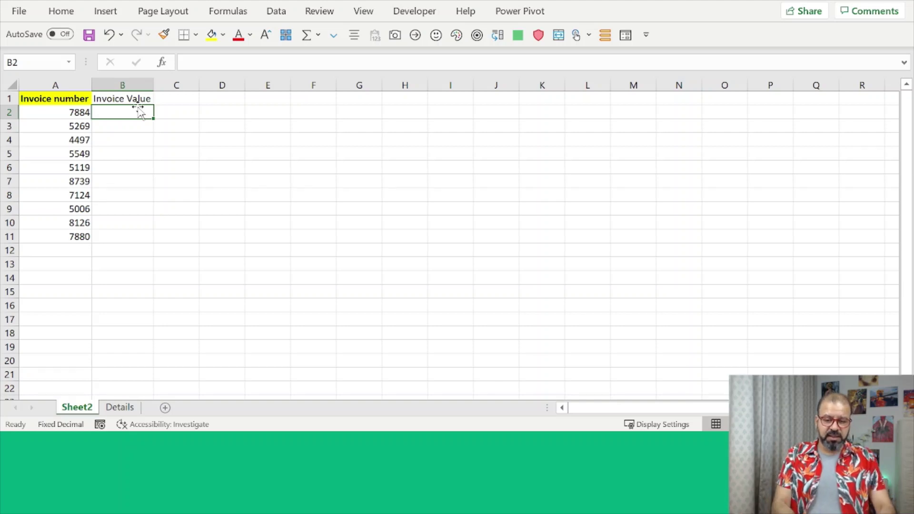
# Start a VLOOKUP formula in B2 with the invoice number in A2 as the lookup value
pyautogui.write('=')
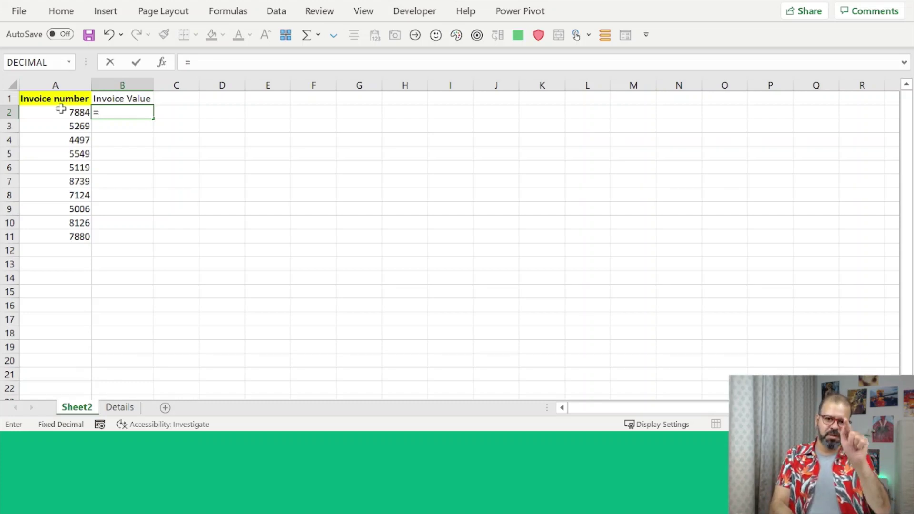
pyautogui.write('vl')
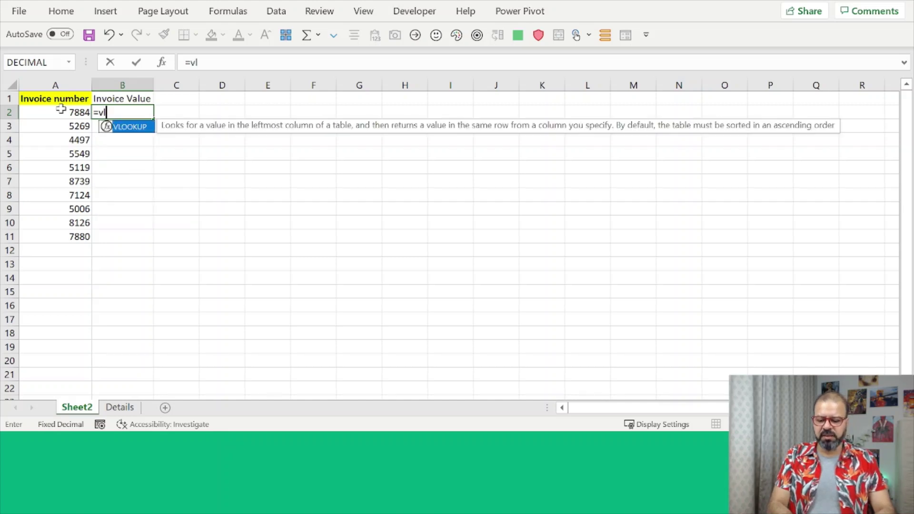
pyautogui.write('ookup(')
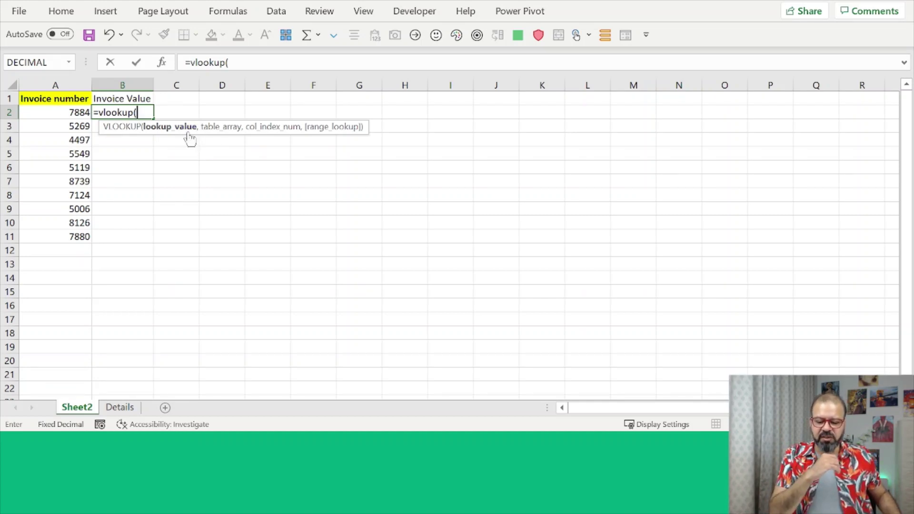
pyautogui.press('ctrl')
pyautogui.press('ctrl')
pyautogui.press('ctrl')
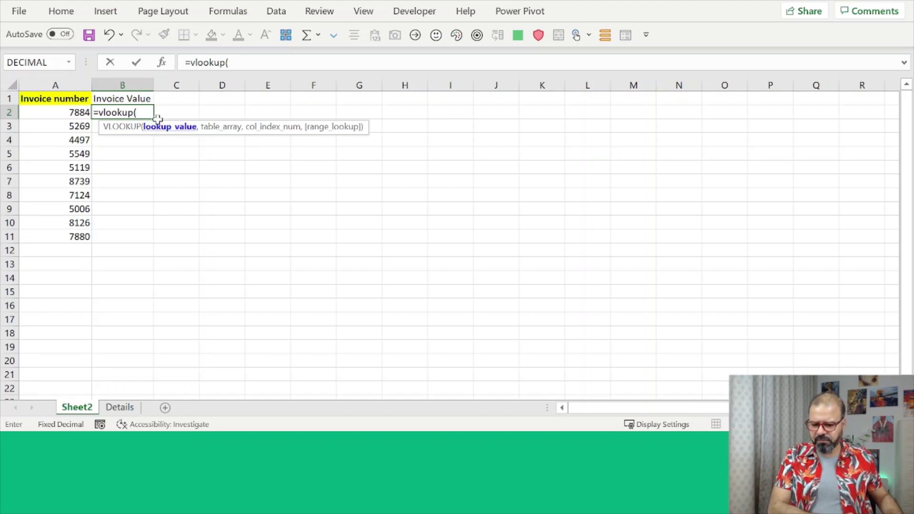
pyautogui.click(69, 110)
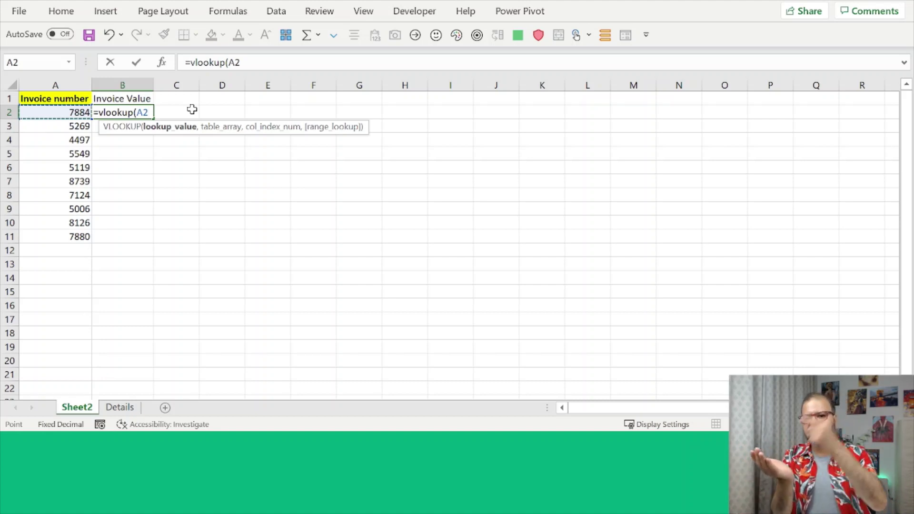
pyautogui.write(',')
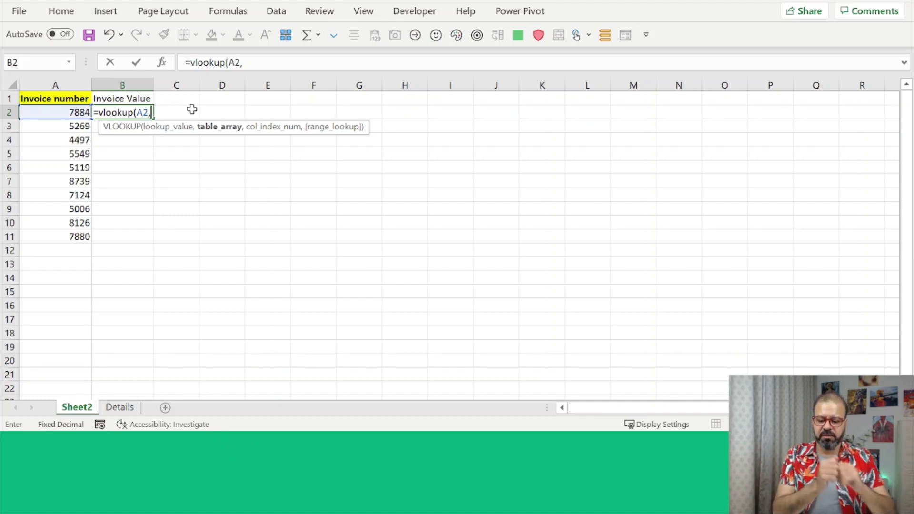
# Set the VLOOKUP table array to columns A through E of the Details sheet
pyautogui.click(122, 407)
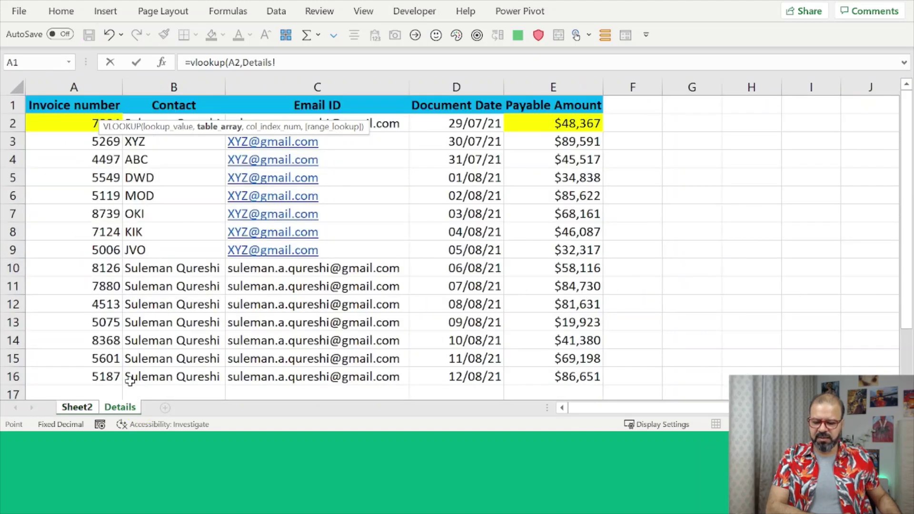
pyautogui.click(89, 103)
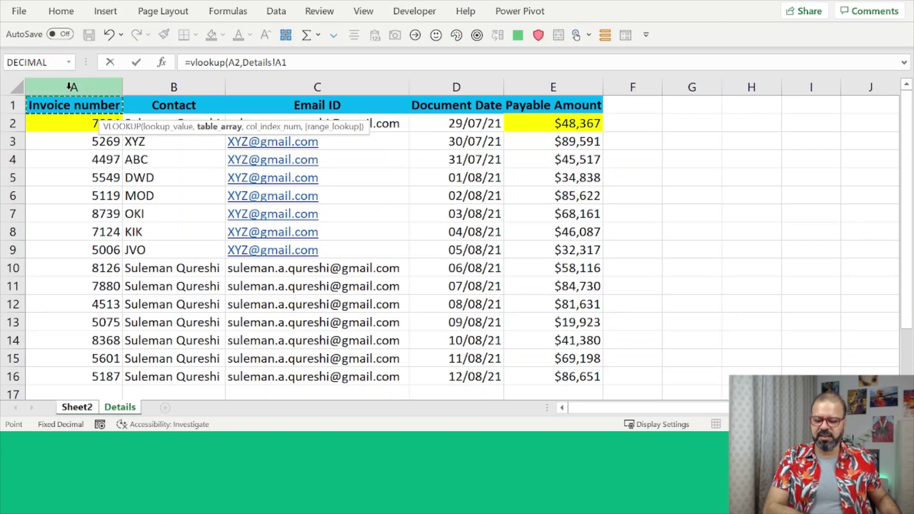
pyautogui.click(70, 88)
pyautogui.moveTo(71, 88); pyautogui.dragTo(544, 122)
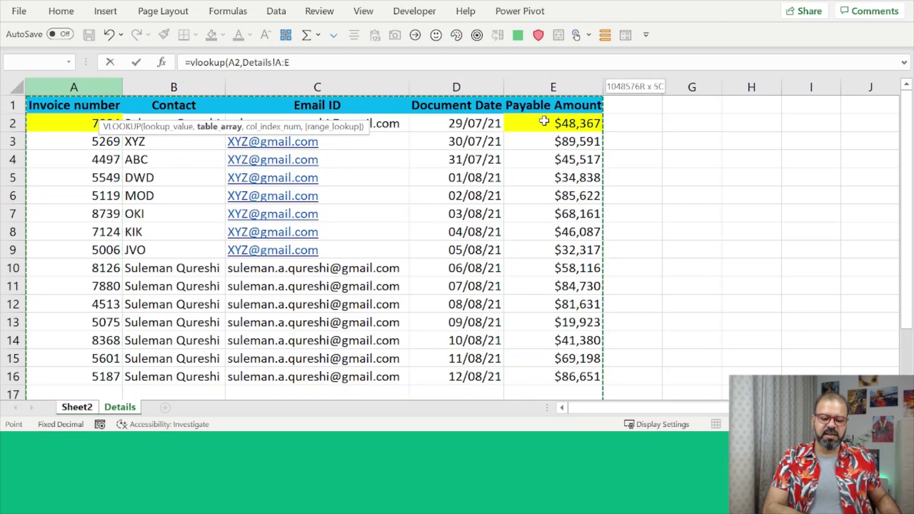
pyautogui.moveTo(544, 121); pyautogui.dragTo(151, 113)
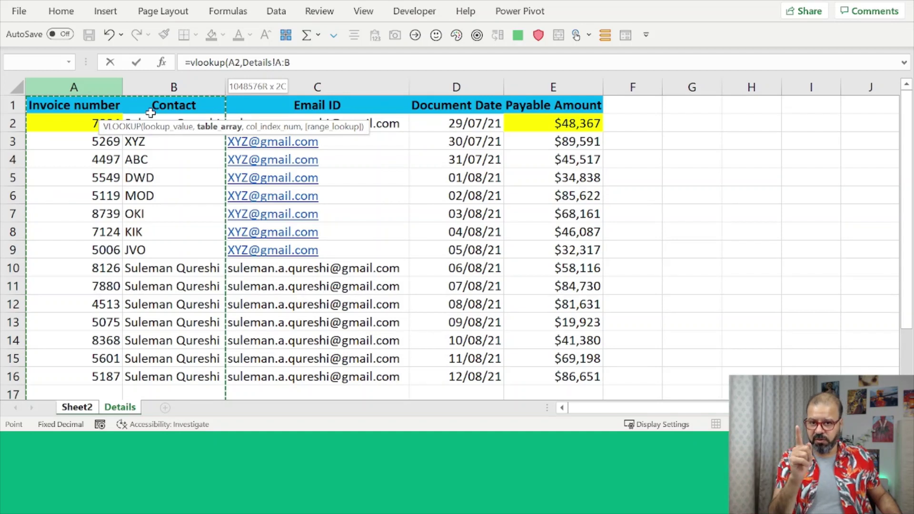
pyautogui.moveTo(150, 113); pyautogui.dragTo(243, 119)
pyautogui.moveTo(243, 119); pyautogui.dragTo(565, 117)
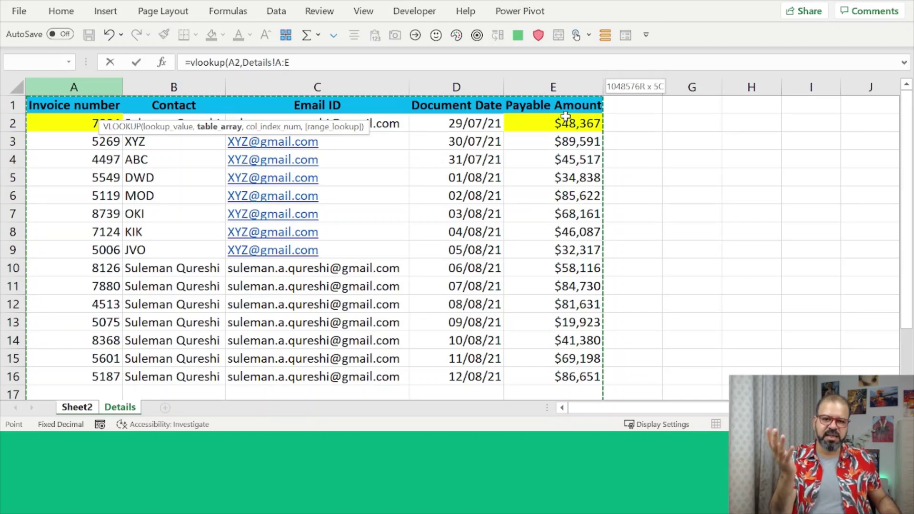
pyautogui.moveTo(566, 116); pyautogui.dragTo(108, 109)
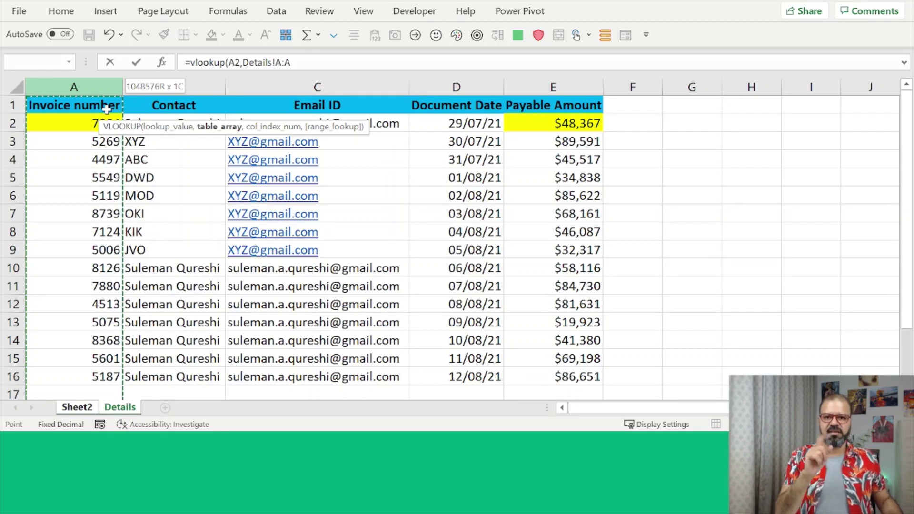
pyautogui.moveTo(106, 109); pyautogui.dragTo(529, 124)
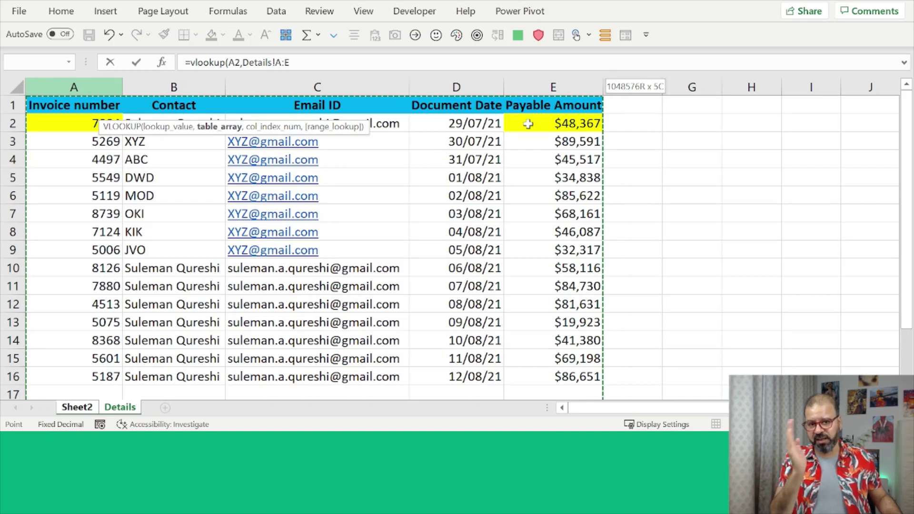
pyautogui.moveTo(529, 124); pyautogui.dragTo(439, 126)
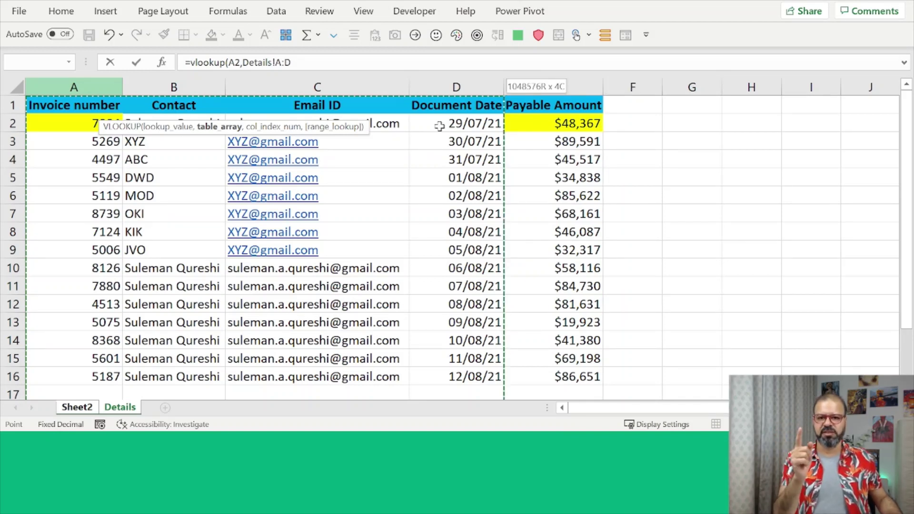
pyautogui.moveTo(439, 126); pyautogui.dragTo(543, 117)
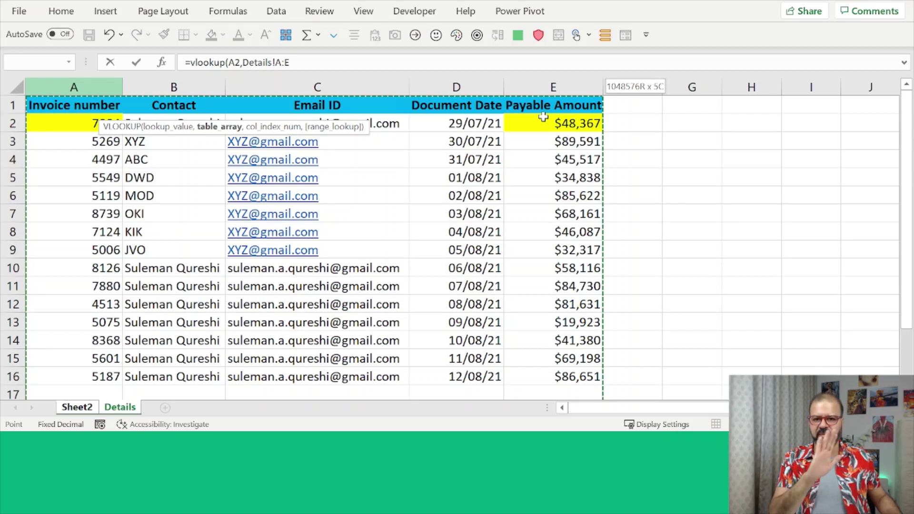
pyautogui.moveTo(543, 117); pyautogui.dragTo(562, 115)
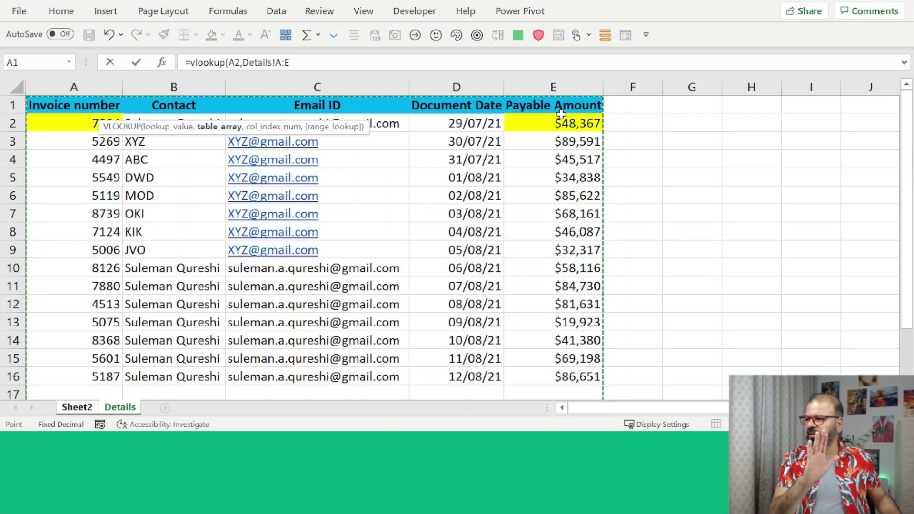
# Complete the VLOOKUP with column index 5 and False for an exact match, and enter it in B2
pyautogui.write(',')
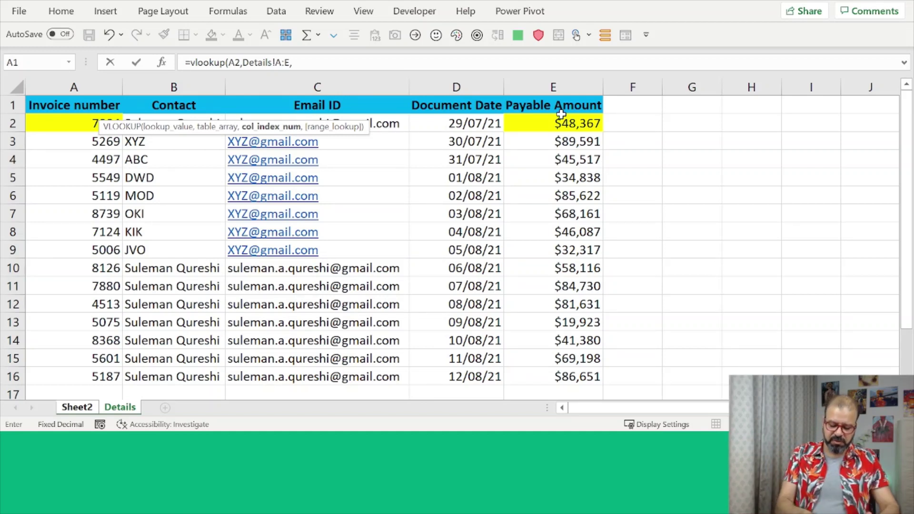
pyautogui.write('5')
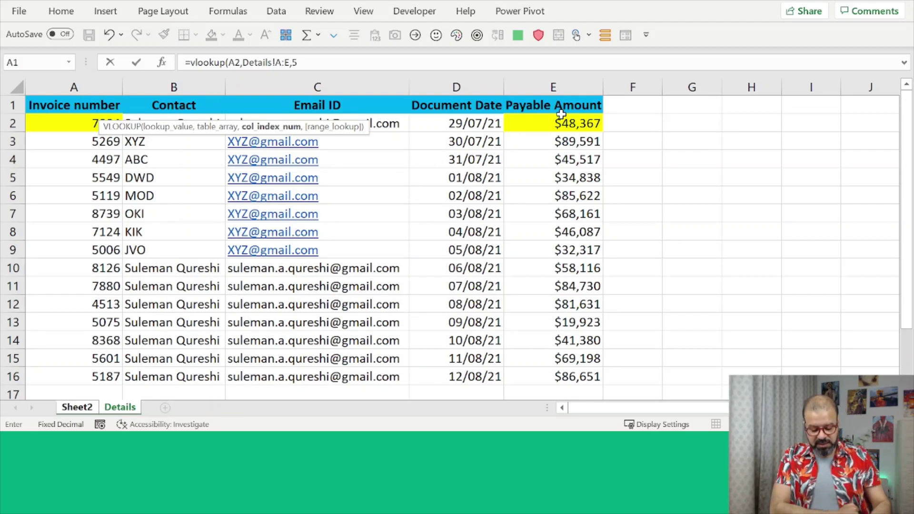
pyautogui.write(',')
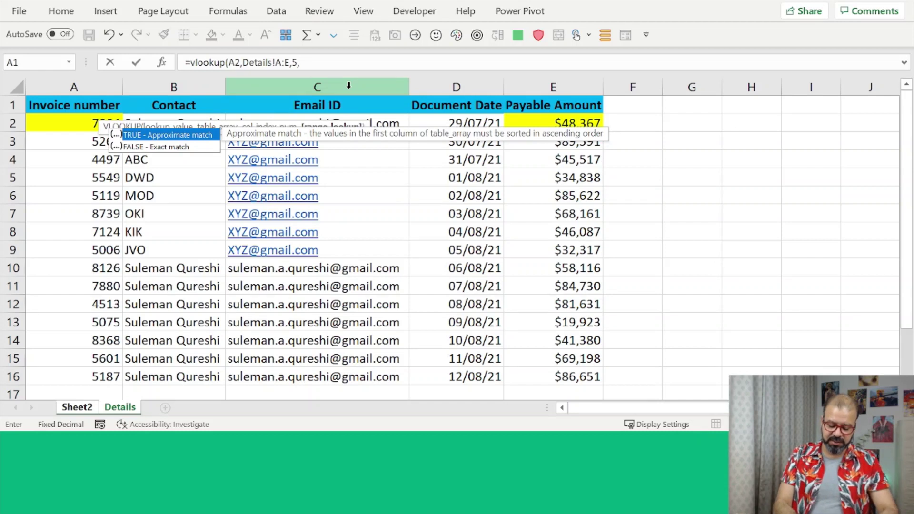
pyautogui.write('False')
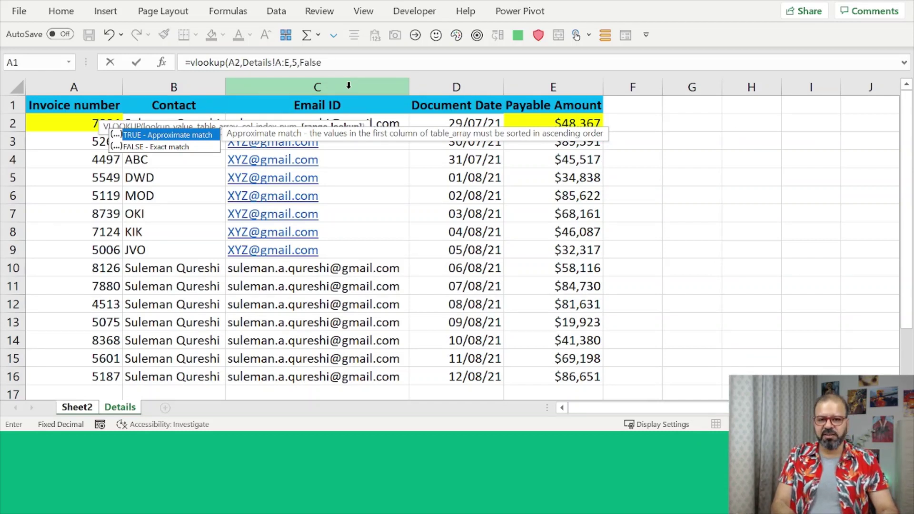
pyautogui.write(')')
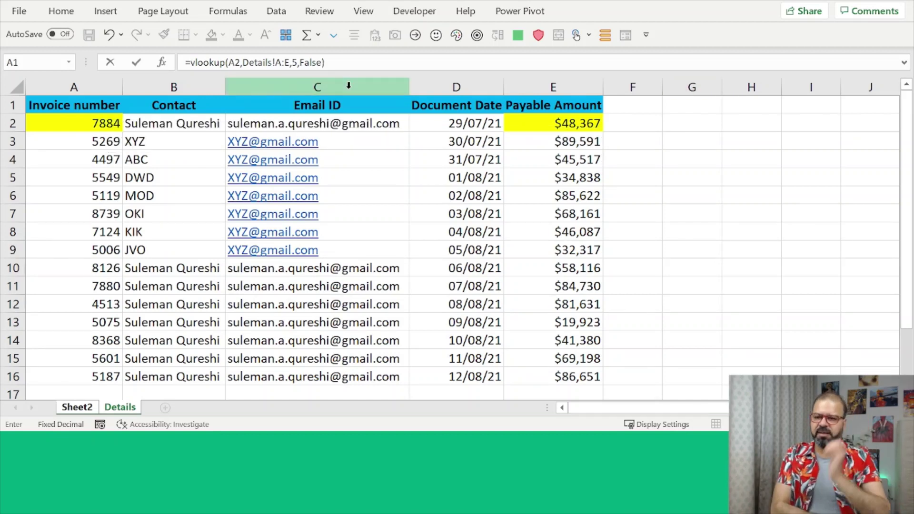
pyautogui.press('Return')
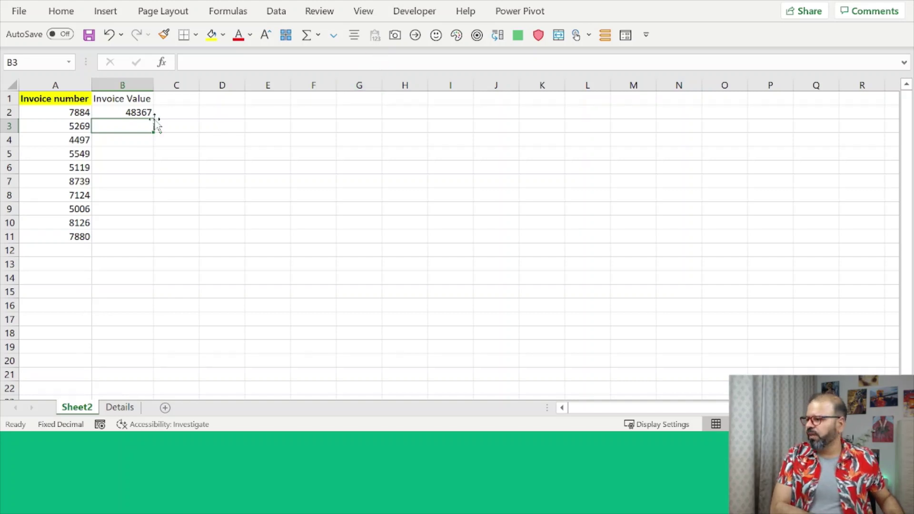
pyautogui.click(95, 115)
pyautogui.click(89, 114)
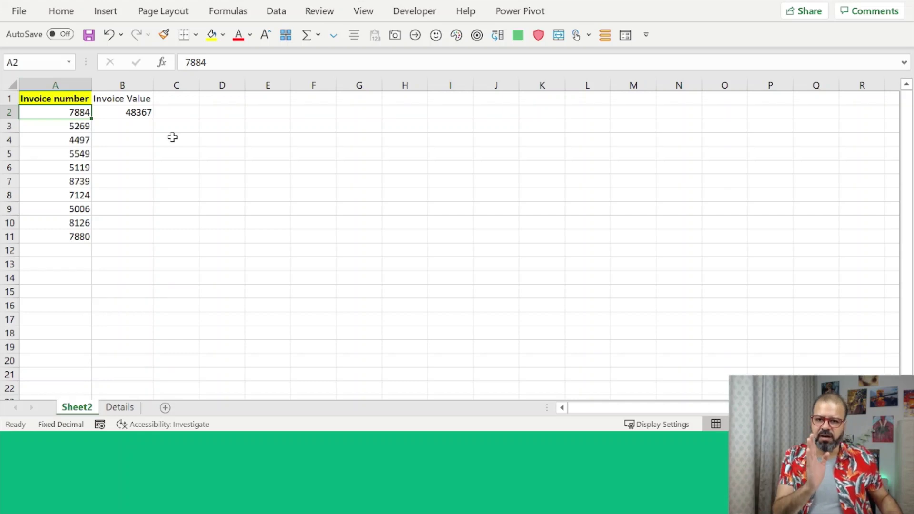
# Compare the VLOOKUP result in B2 of Sheet2 with the invoice number in A2 and payable amount in E2 of the Details sheet
pyautogui.click(138, 114)
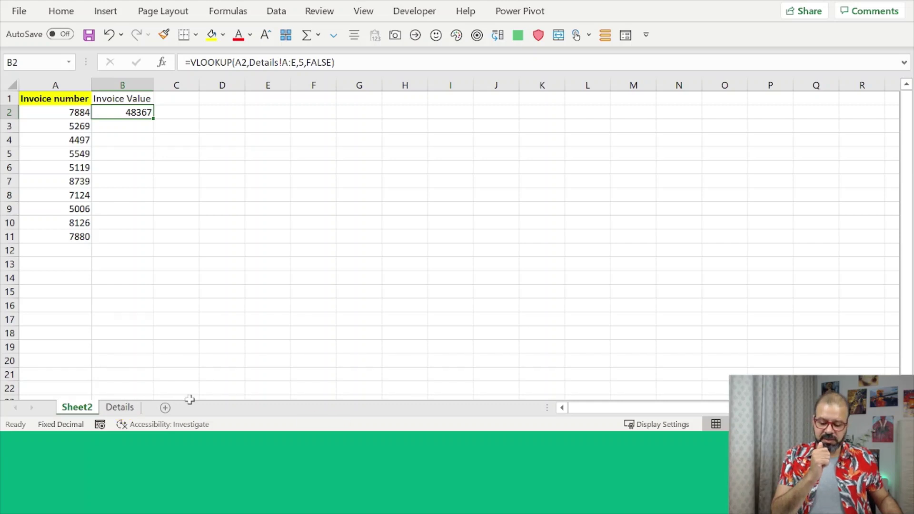
pyautogui.click(128, 410)
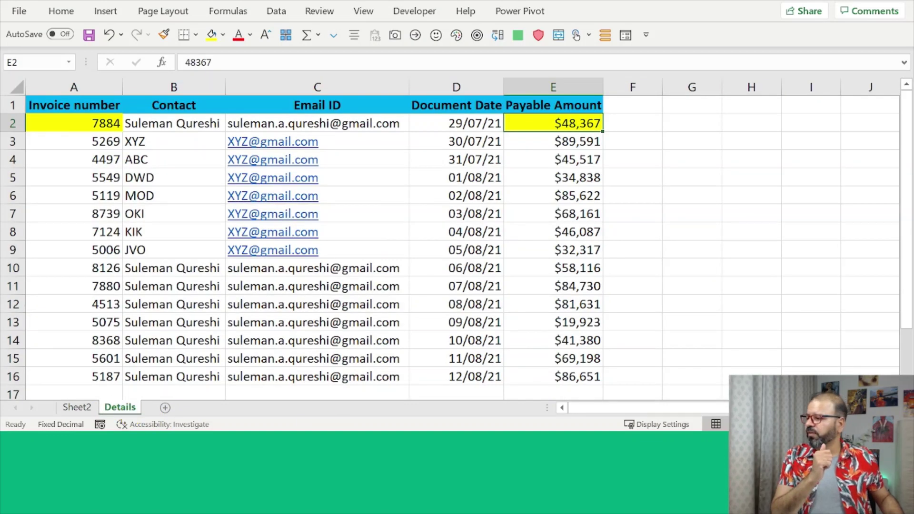
pyautogui.hotkey('alt', 'Tab')
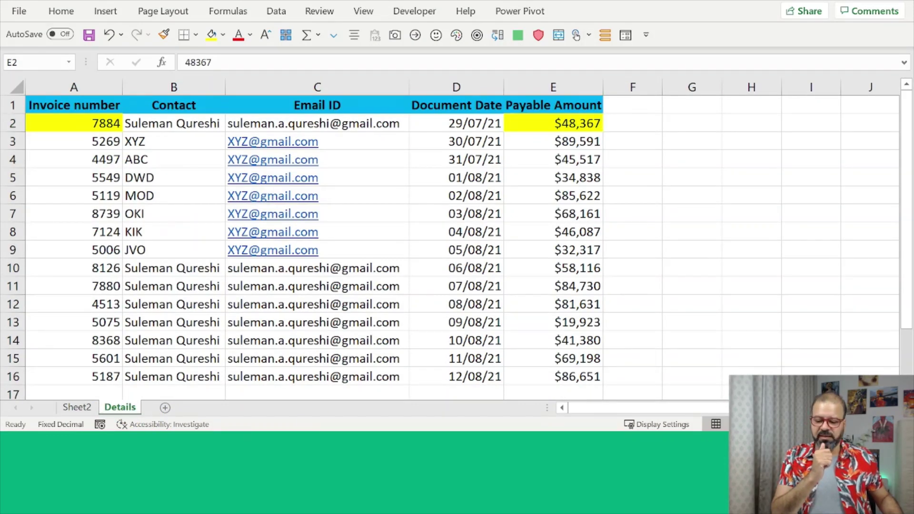
pyautogui.click(97, 122)
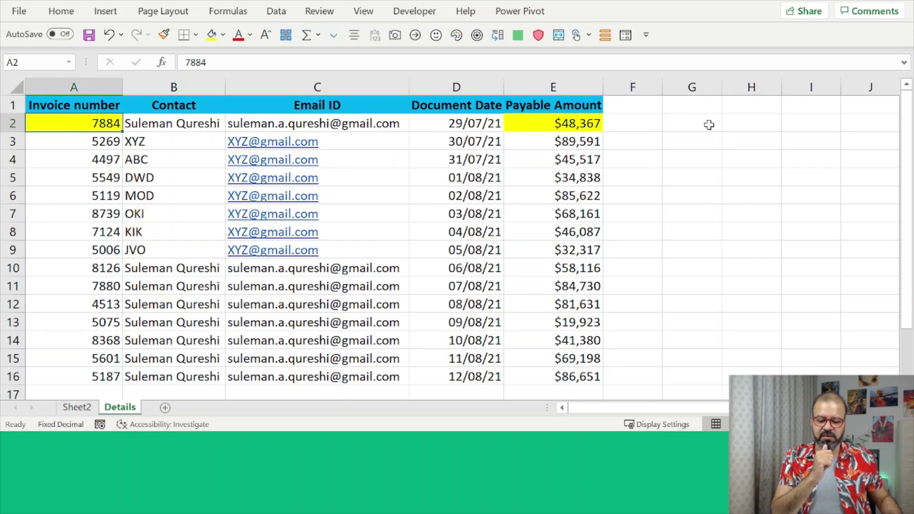
pyautogui.click(596, 124)
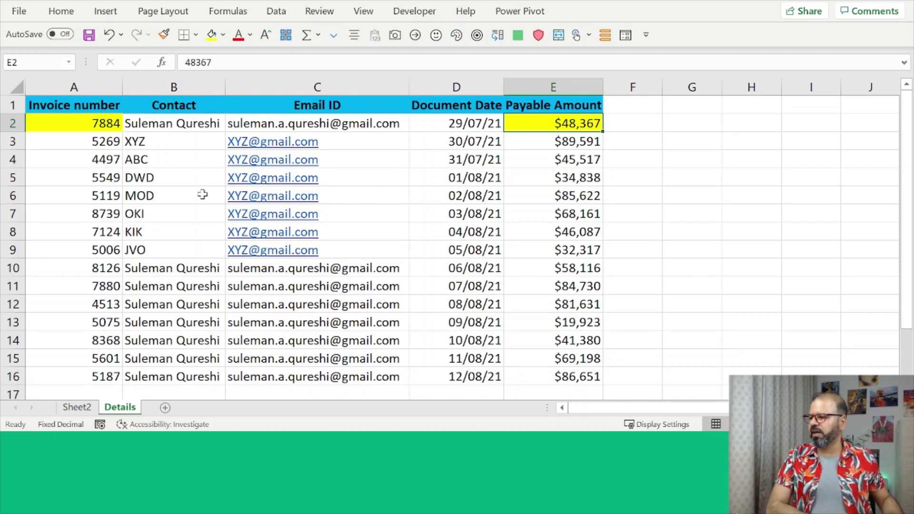
# Start a VLOOKUP formula in B3 of Sheet2 with the invoice number in A3 as the lookup value
pyautogui.click(77, 407)
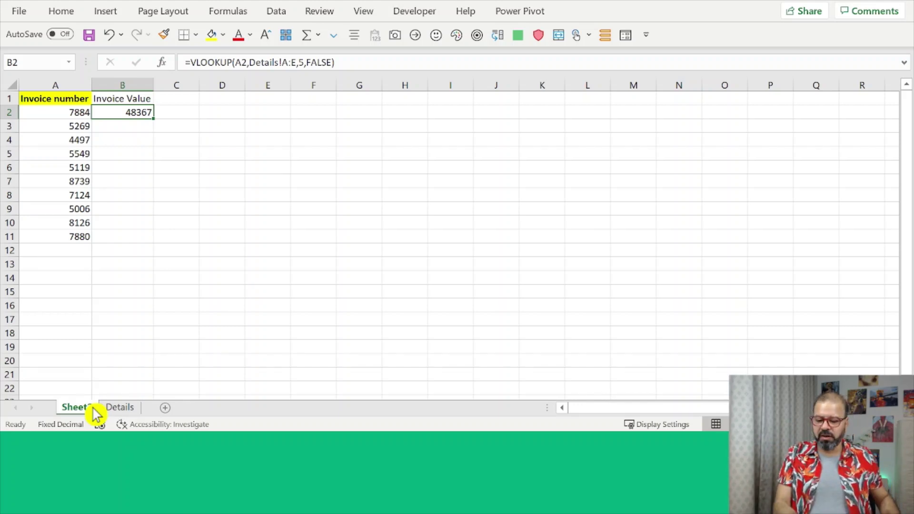
pyautogui.press('Down')
pyautogui.write('=')
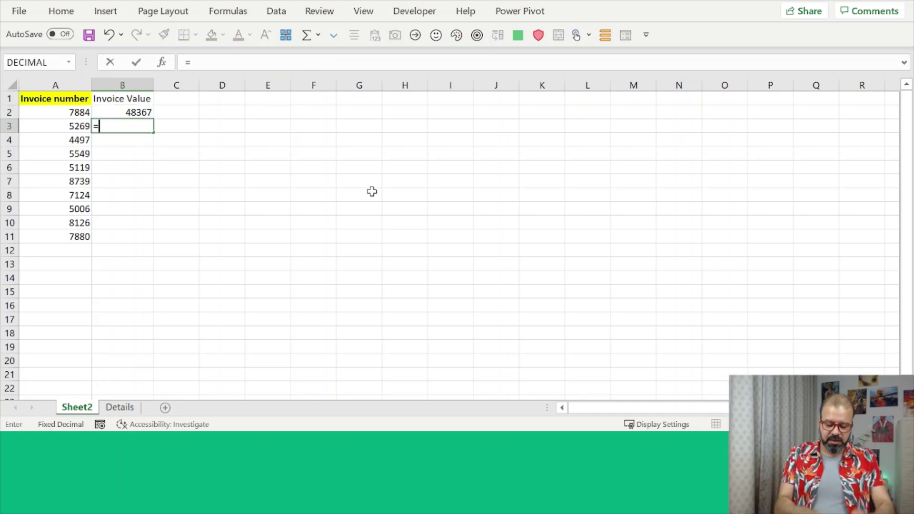
pyautogui.write('vlookup(')
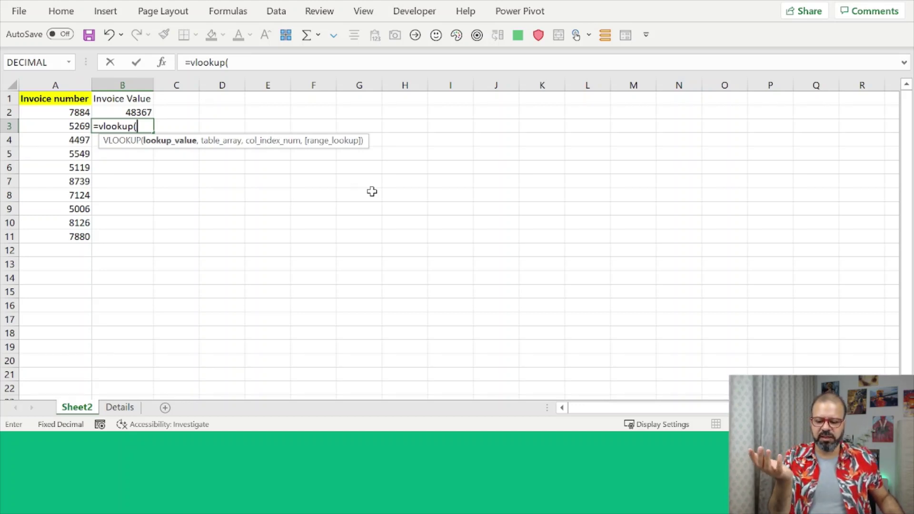
pyautogui.click(78, 127)
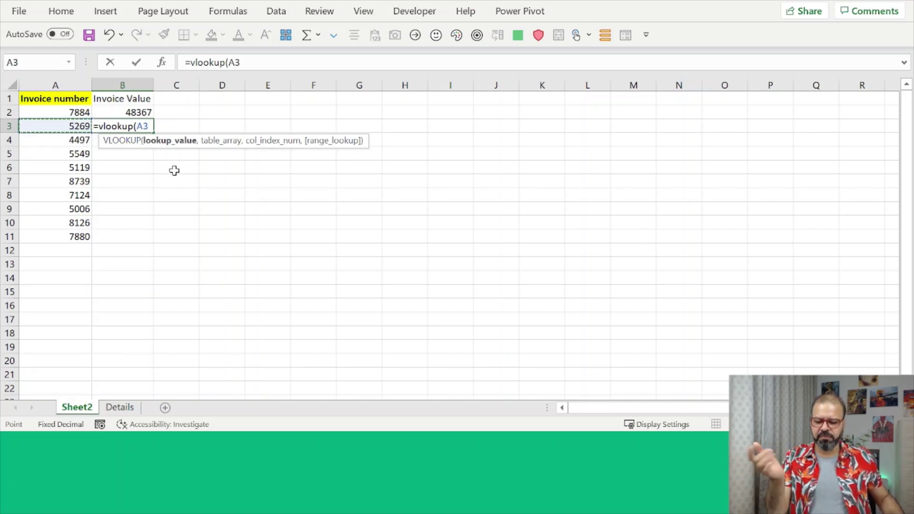
pyautogui.write(',')
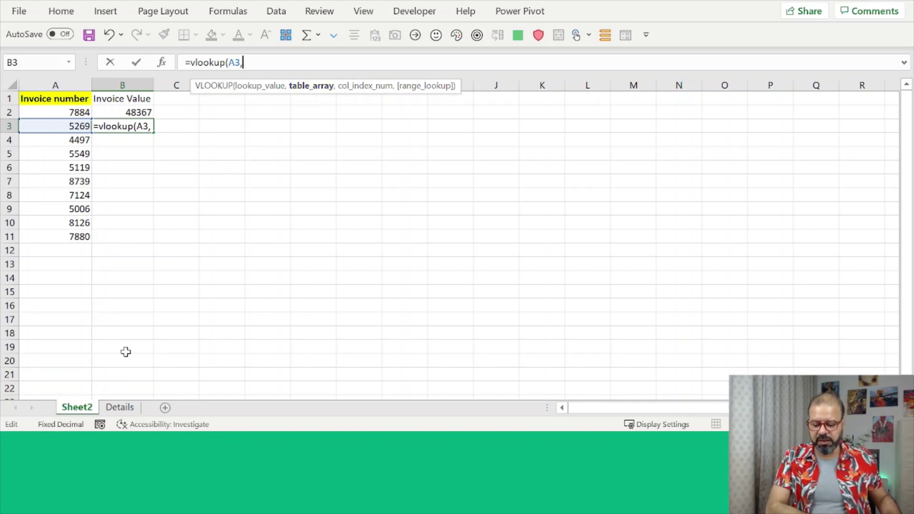
# Set the table array of the B3 VLOOKUP to columns A through E of the Details sheet
pyautogui.click(123, 397)
pyautogui.click(122, 407)
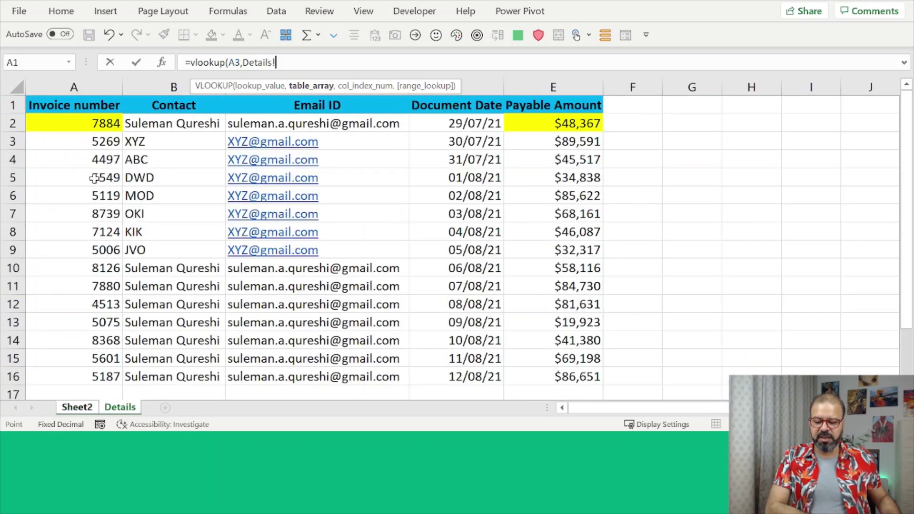
pyautogui.click(102, 101)
pyautogui.moveTo(104, 88); pyautogui.dragTo(543, 105)
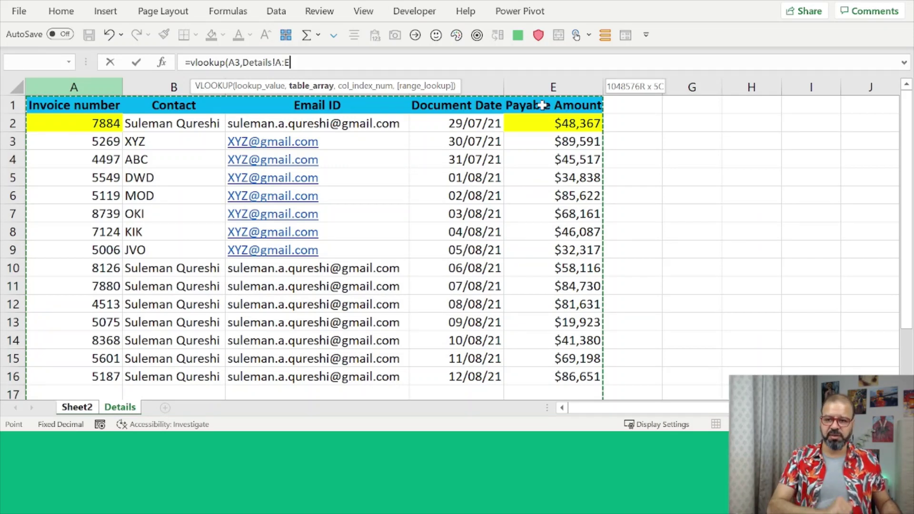
pyautogui.moveTo(542, 105); pyautogui.dragTo(450, 86)
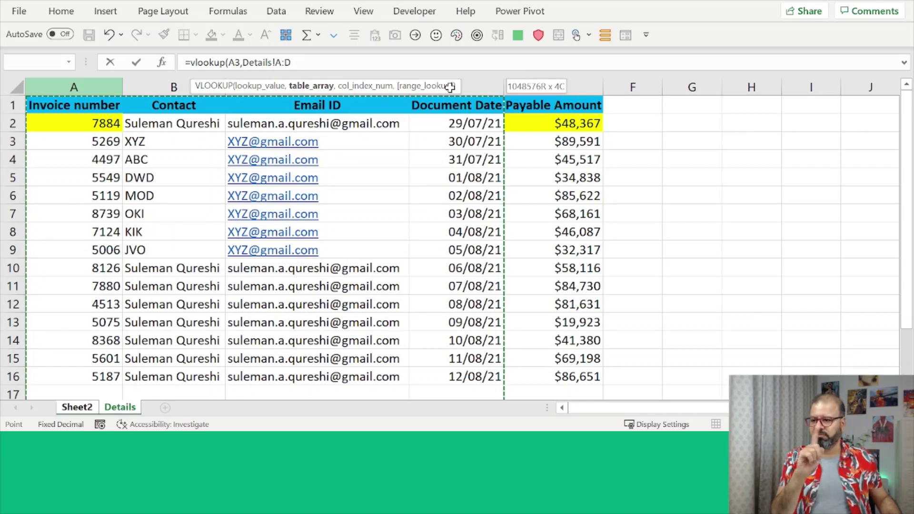
pyautogui.moveTo(445, 86); pyautogui.dragTo(526, 87)
pyautogui.write(',')
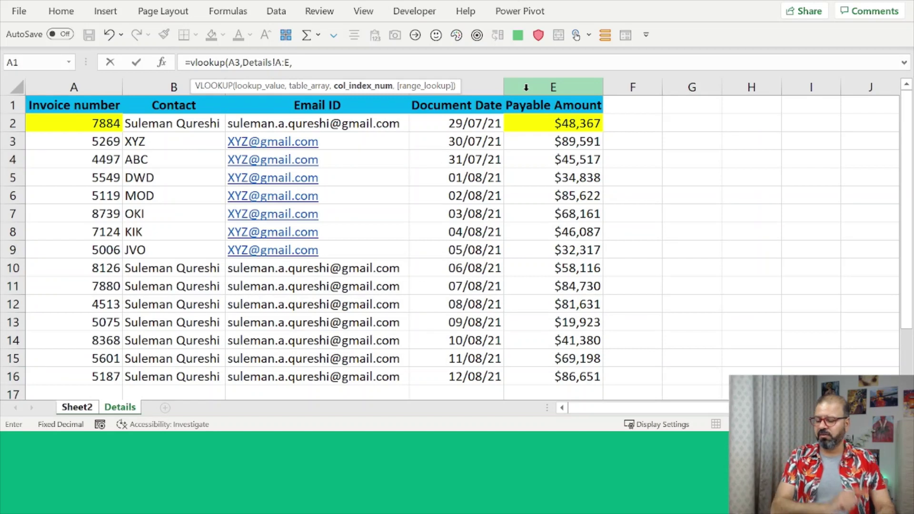
# Finish the B3 VLOOKUP with column index 5 and False for an exact match, and enter the formula
pyautogui.write('5,')
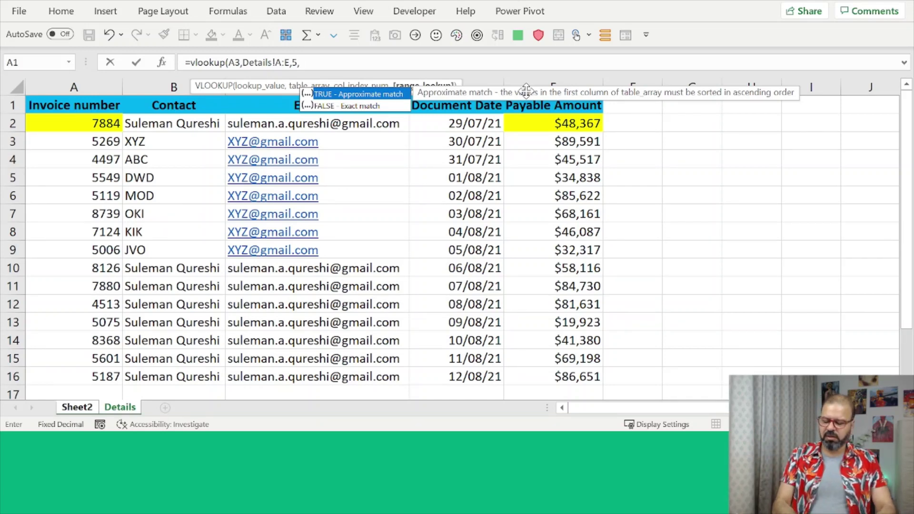
pyautogui.write('False)')
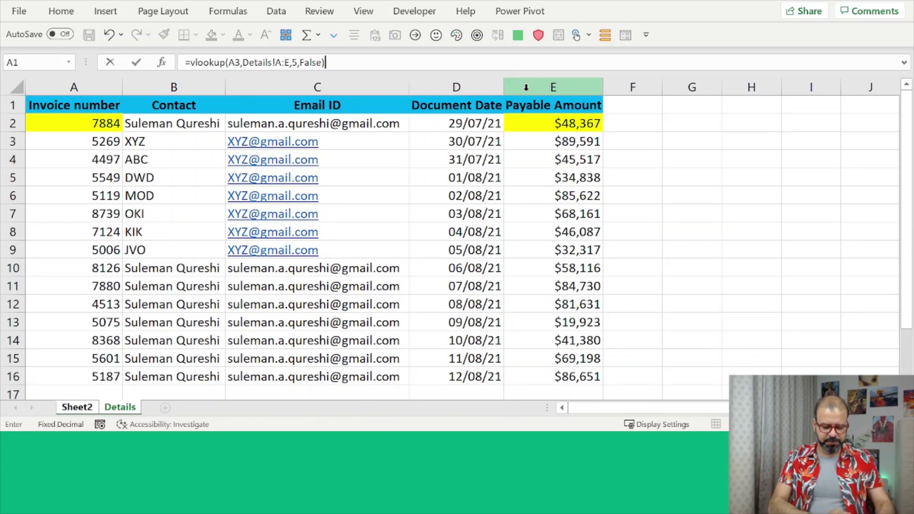
pyautogui.press('Return')
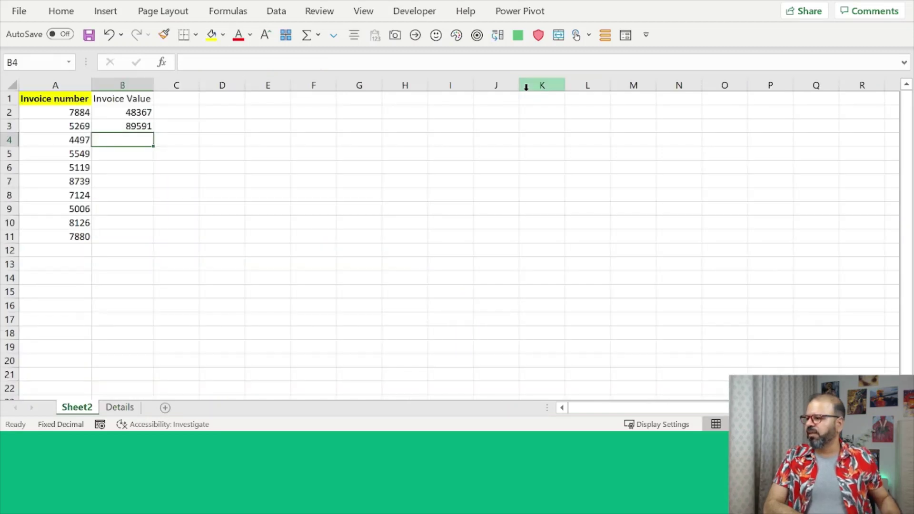
# Fill the matching invoice number in A3 and payable amount in E3 of the Details sheet with light blue, and return to Sheet2
pyautogui.click(113, 124)
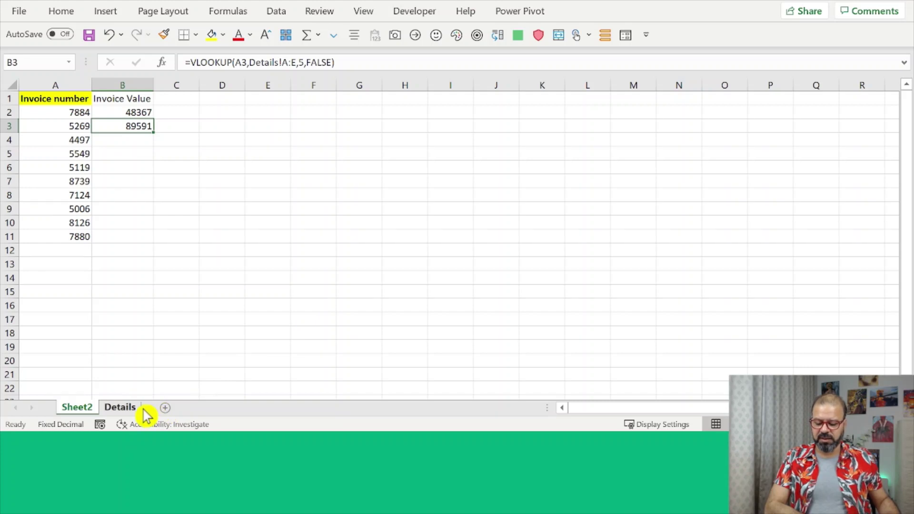
pyautogui.click(122, 408)
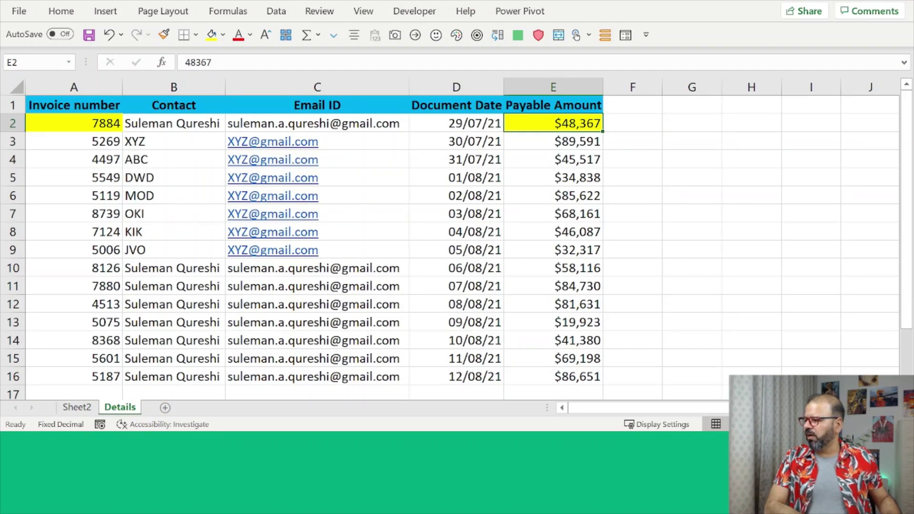
pyautogui.hotkey('alt', 'Tab')
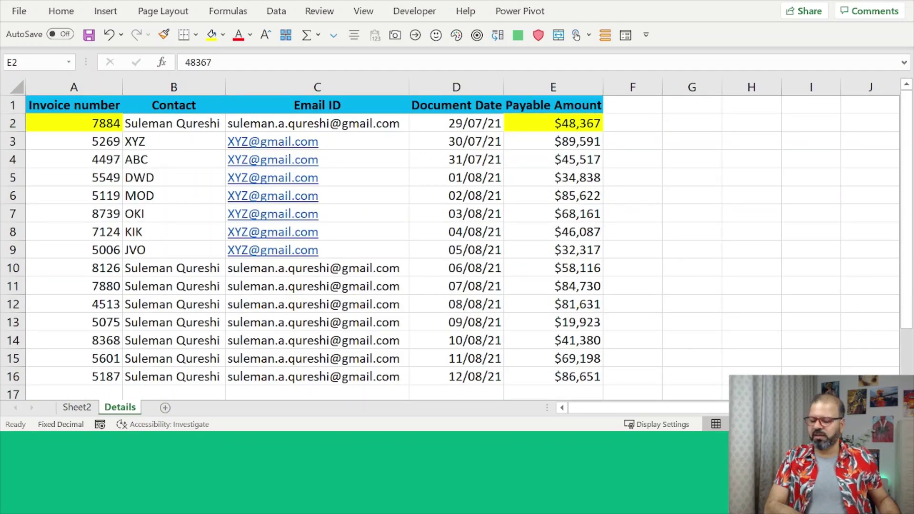
pyautogui.click(98, 140)
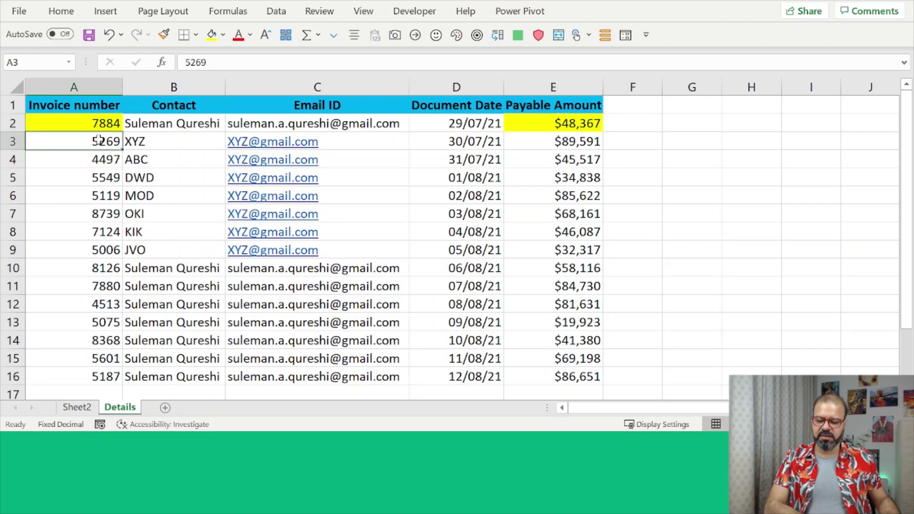
pyautogui.click(223, 36)
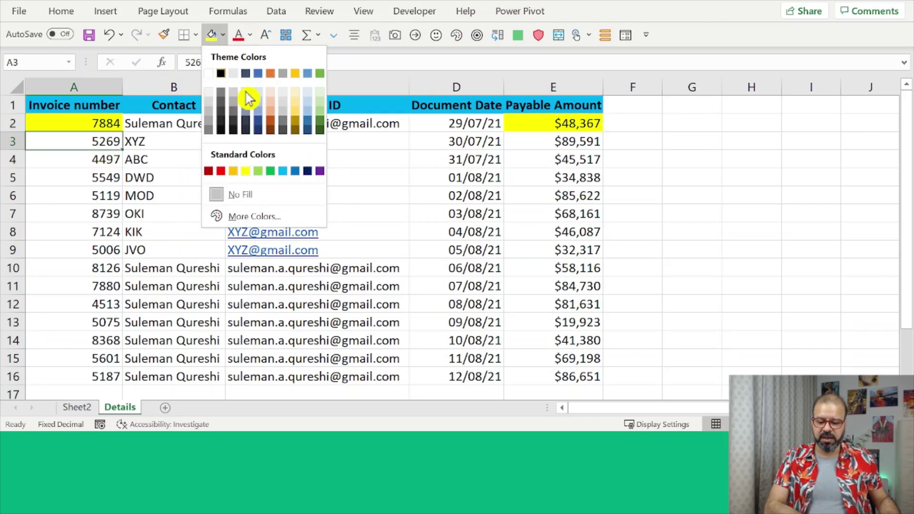
pyautogui.click(288, 173)
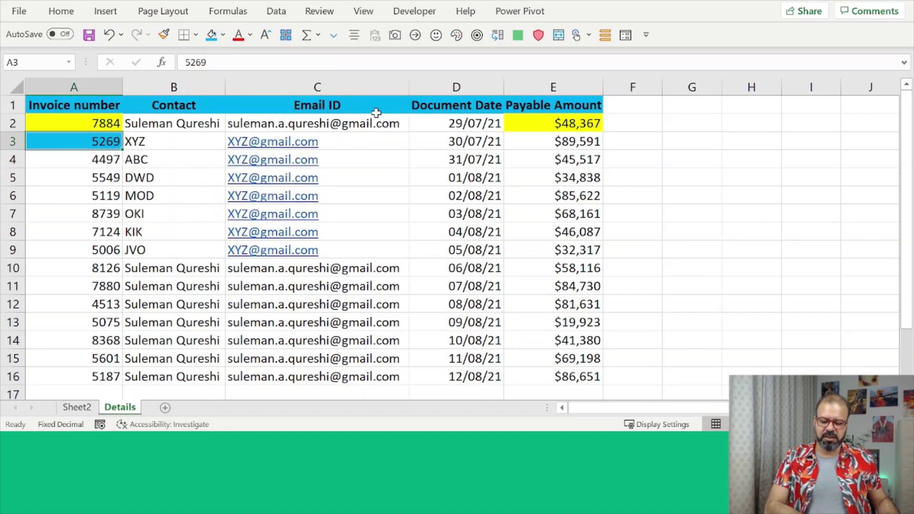
pyautogui.click(564, 141)
pyautogui.click(211, 35)
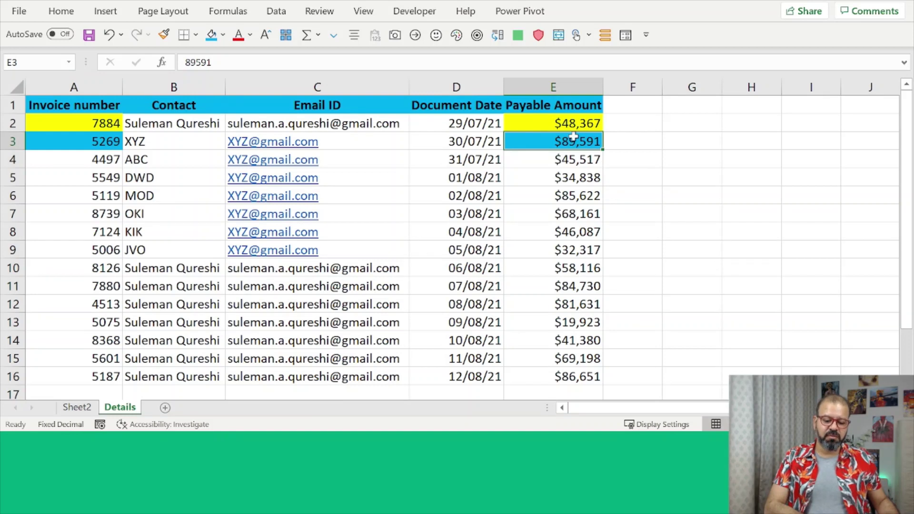
pyautogui.click(76, 407)
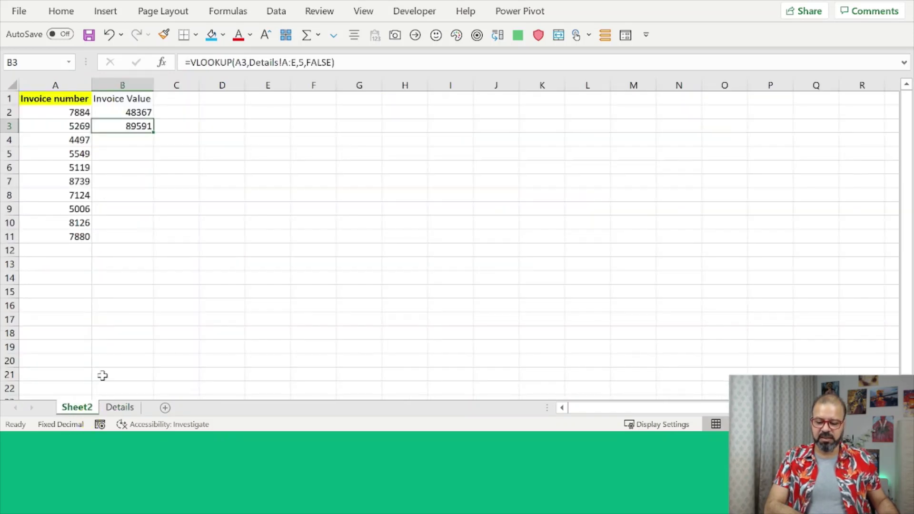